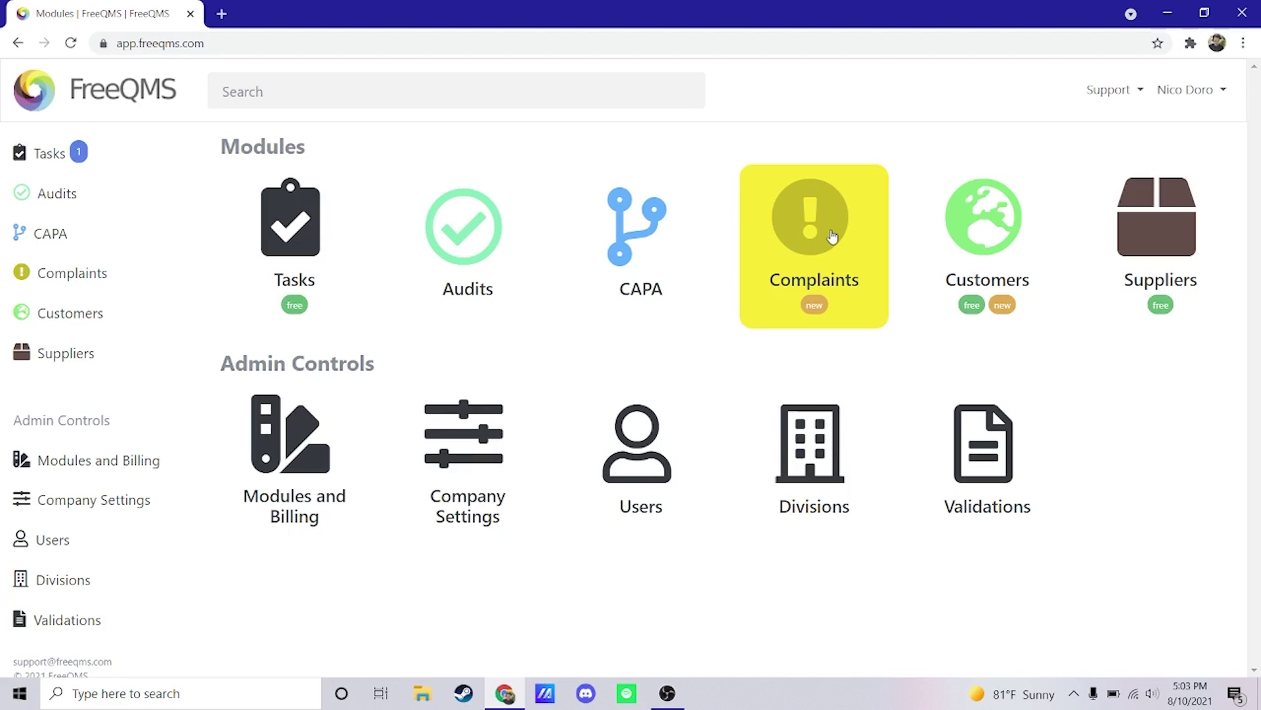
# Toggle the Complaints module off and back on in Modules and Billing, then list the company users
pyautogui.click(109, 461)
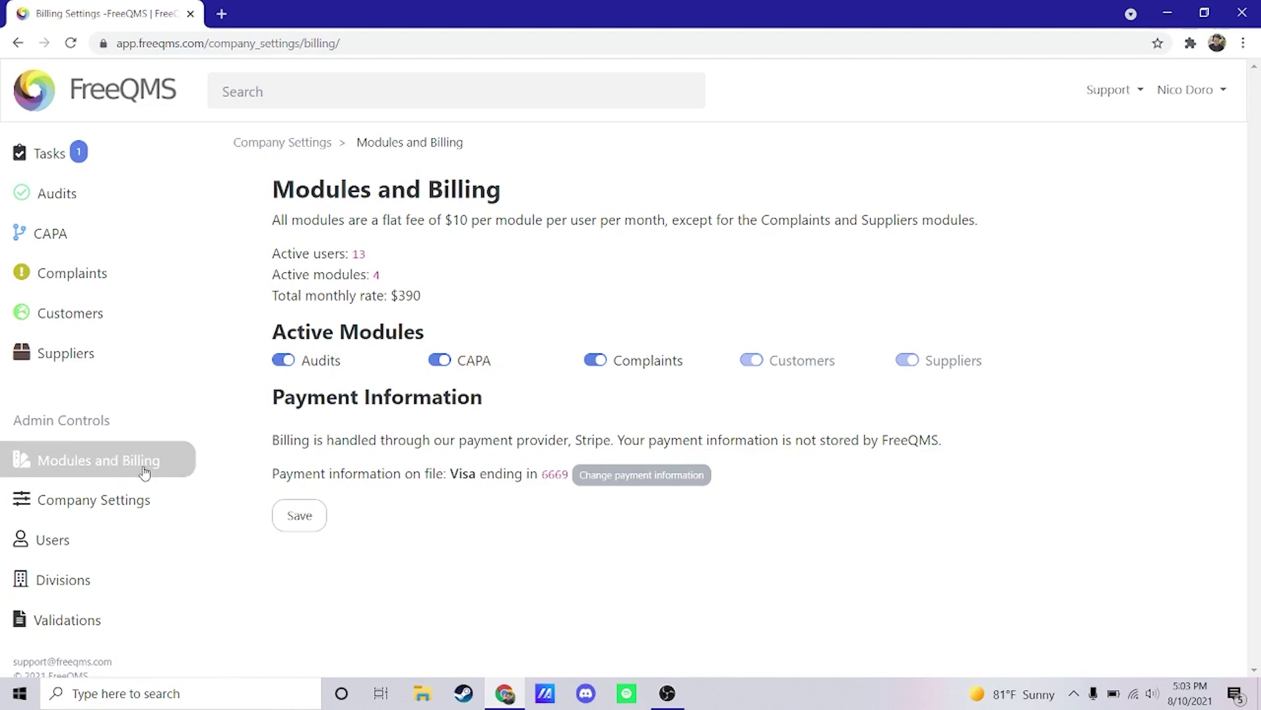
pyautogui.click(595, 361)
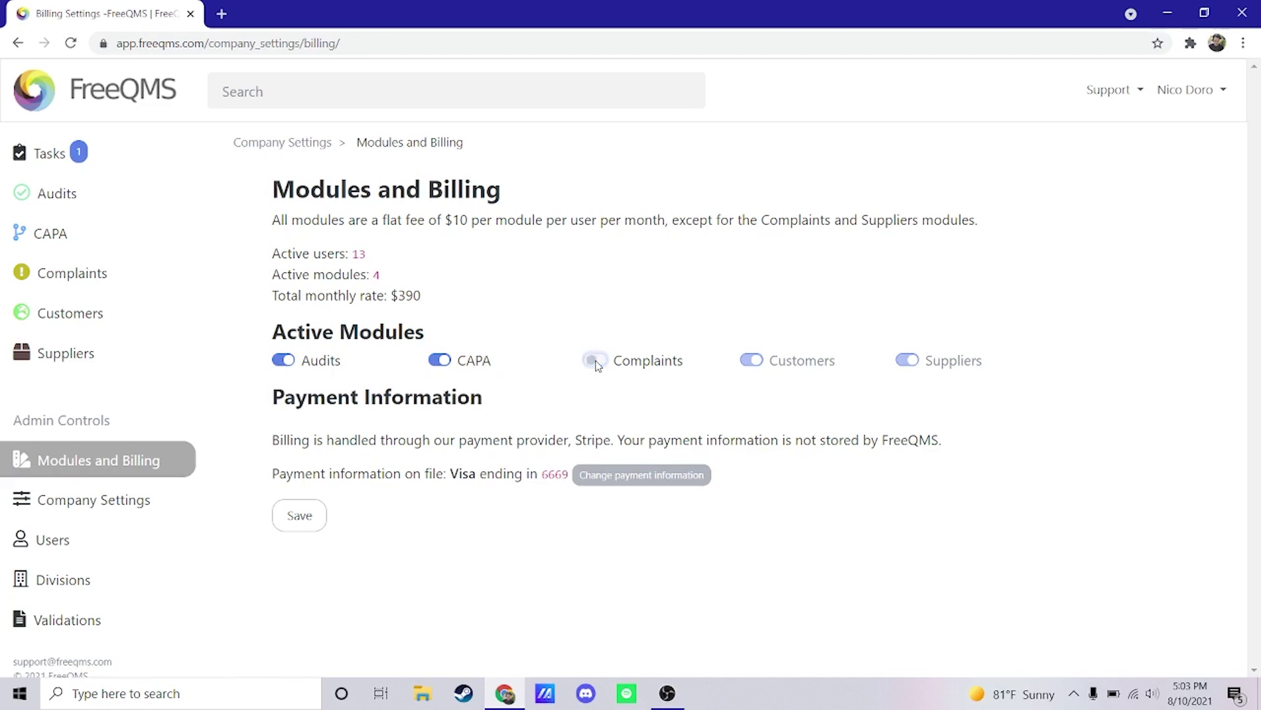
pyautogui.click(596, 361)
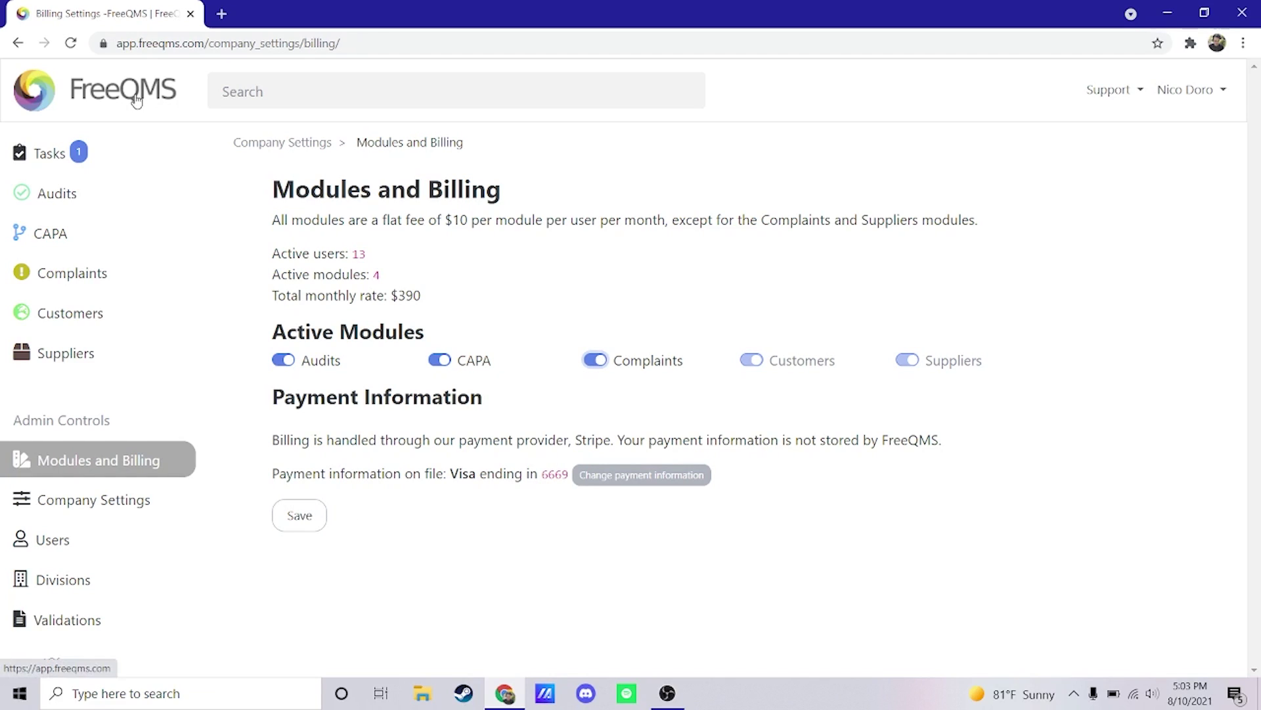
pyautogui.click(73, 536)
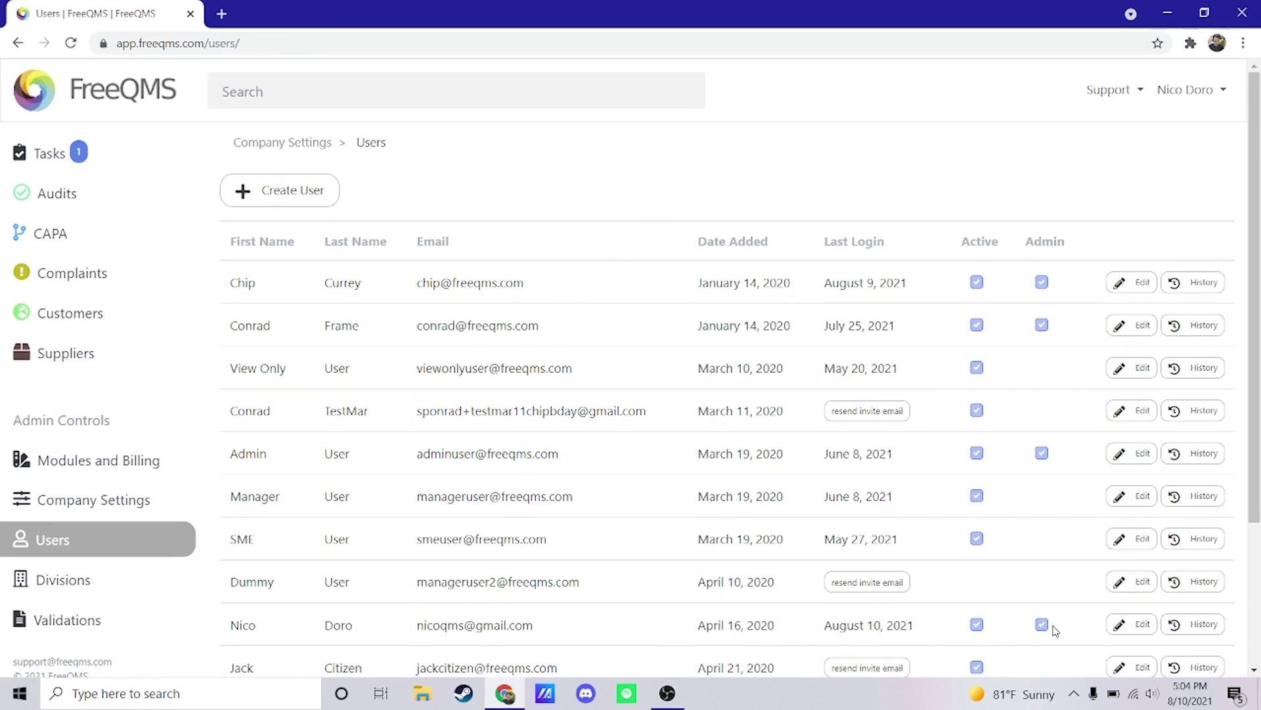
# Set the demo user's Complaint Module Permissions to 'Create, Edit, View Complaint'
pyautogui.click(1133, 624)
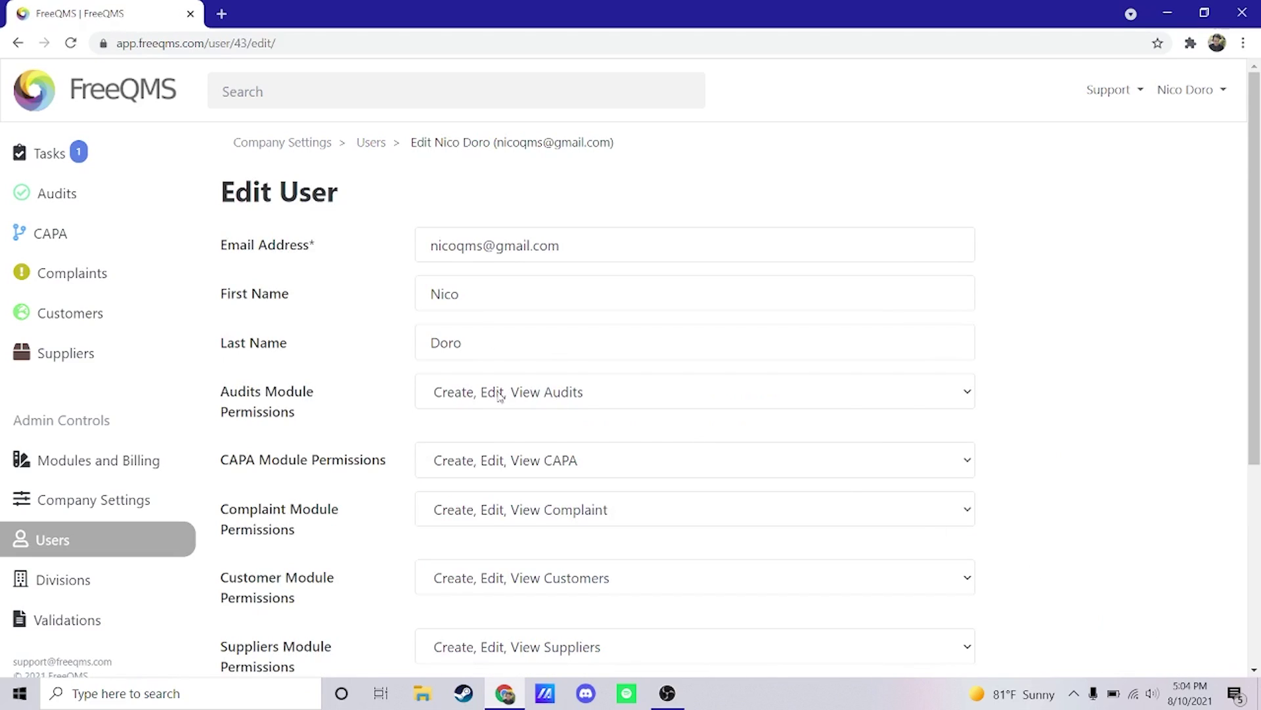
pyautogui.scroll(-1, 309, 399)
pyautogui.scroll(-1, 309, 399)
pyautogui.moveTo(330, 375); pyautogui.dragTo(222, 355)
pyautogui.click(532, 343)
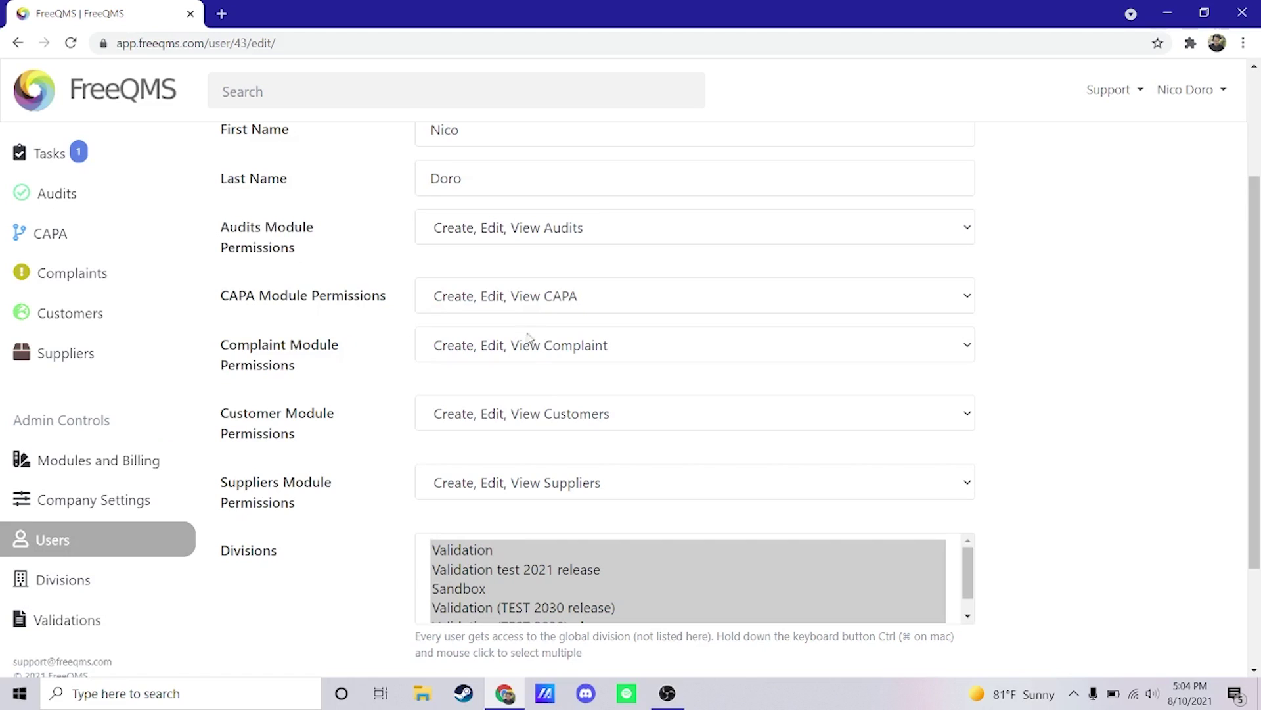
pyautogui.click(528, 431)
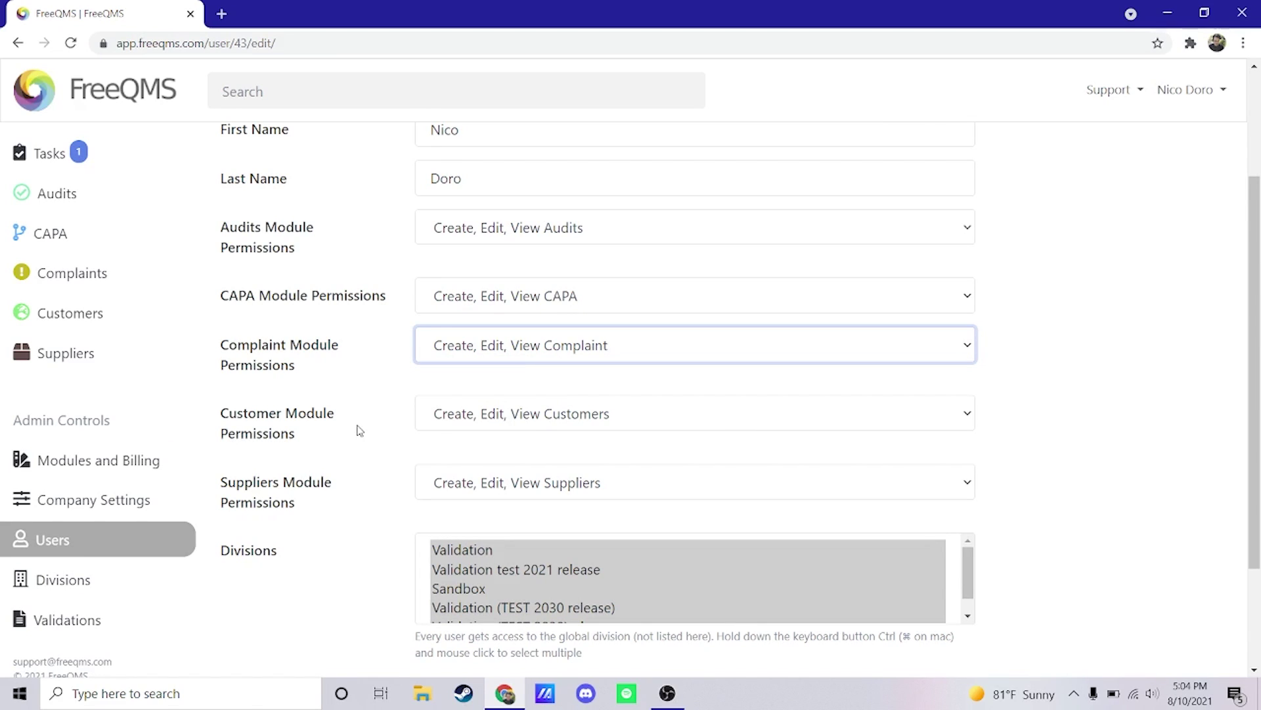
pyautogui.scroll(2, 359, 430)
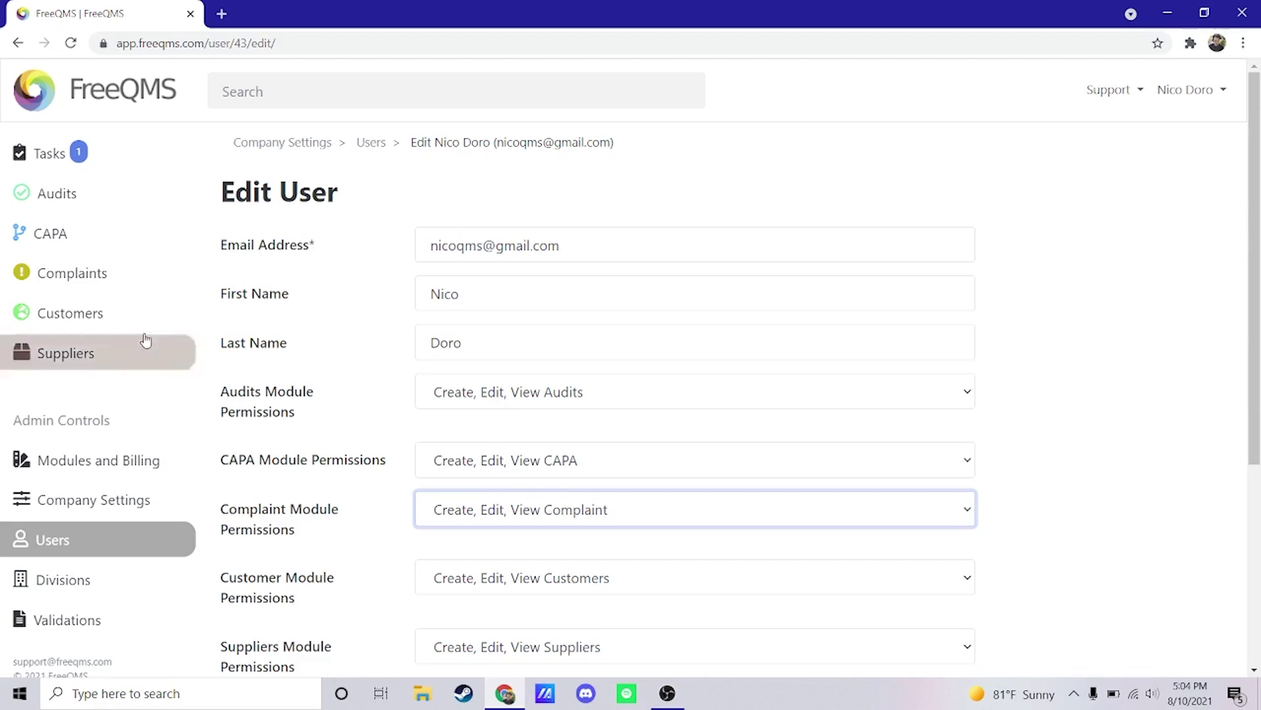
# Go to Complaints to view the two closed complaint records and the Create Complaint button
pyautogui.click(130, 292)
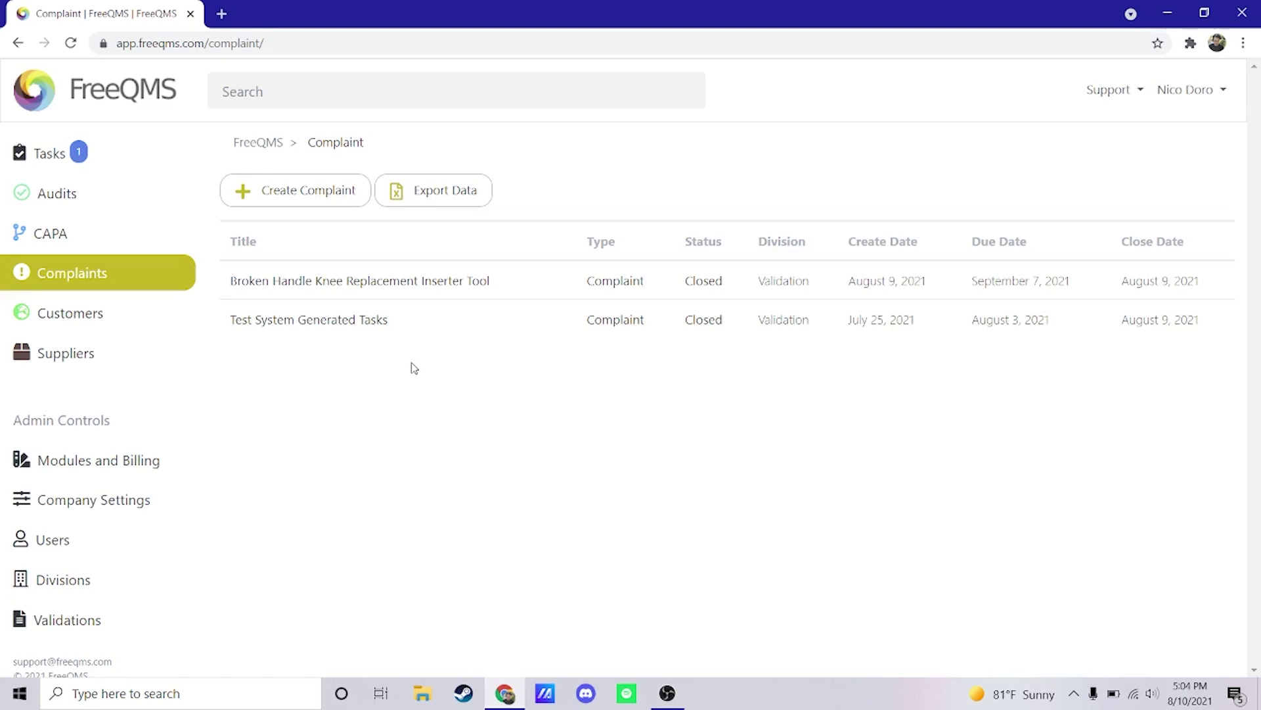
pyautogui.click(307, 199)
# Open the Broken Handle Knee Replacement Inserter Tool complaint and highlight its Aware Date and Scope
pyautogui.click(349, 282)
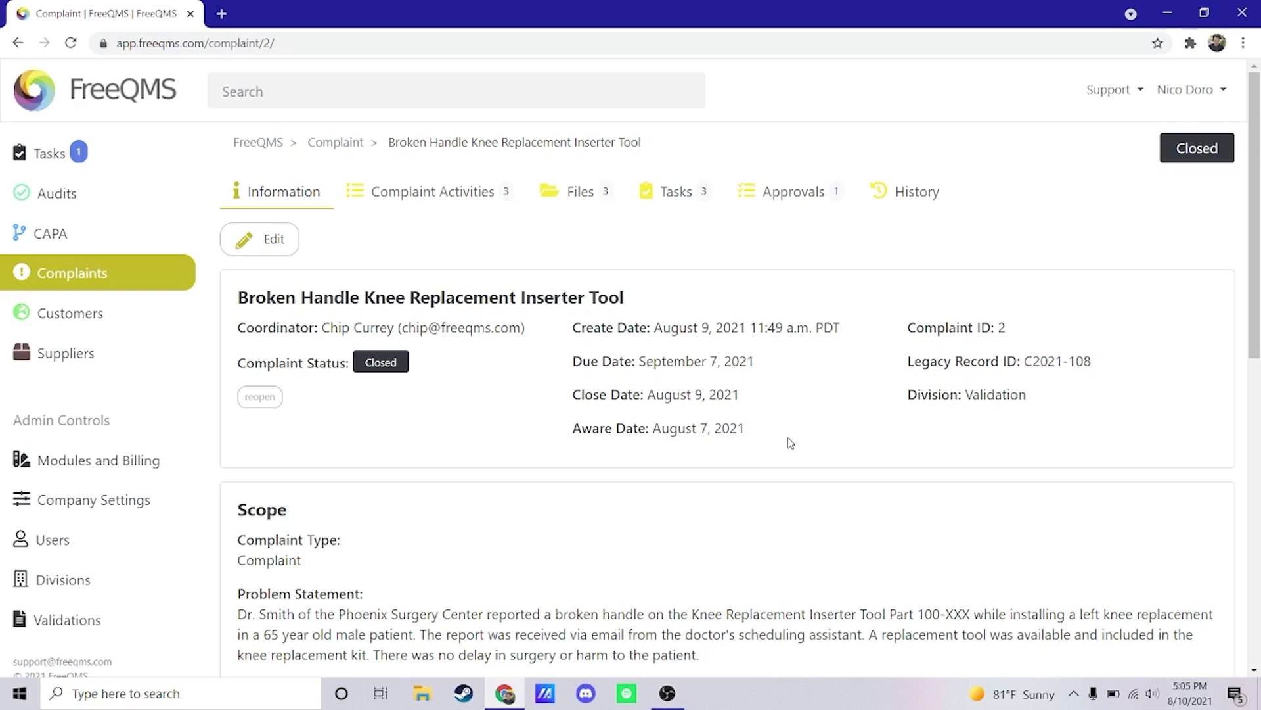
pyautogui.moveTo(749, 436); pyautogui.dragTo(579, 449)
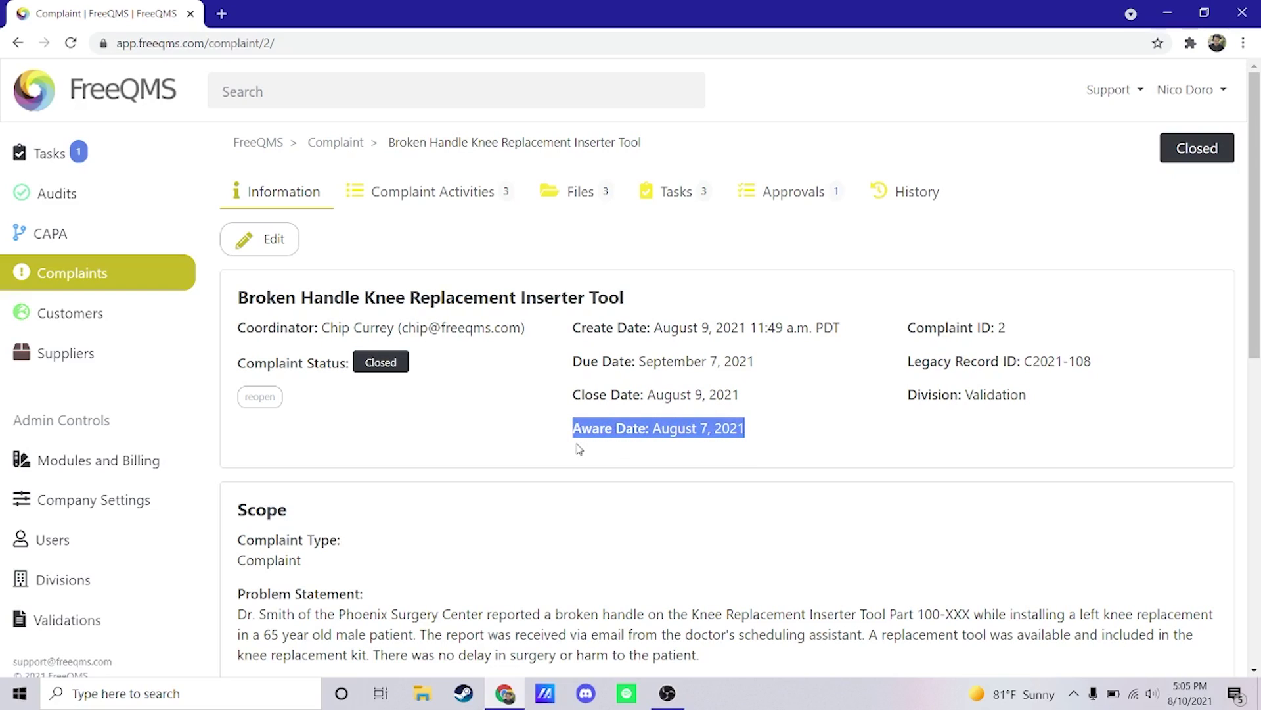
pyautogui.click(521, 435)
pyautogui.scroll(-1, 506, 434)
pyautogui.moveTo(336, 434); pyautogui.dragTo(237, 428)
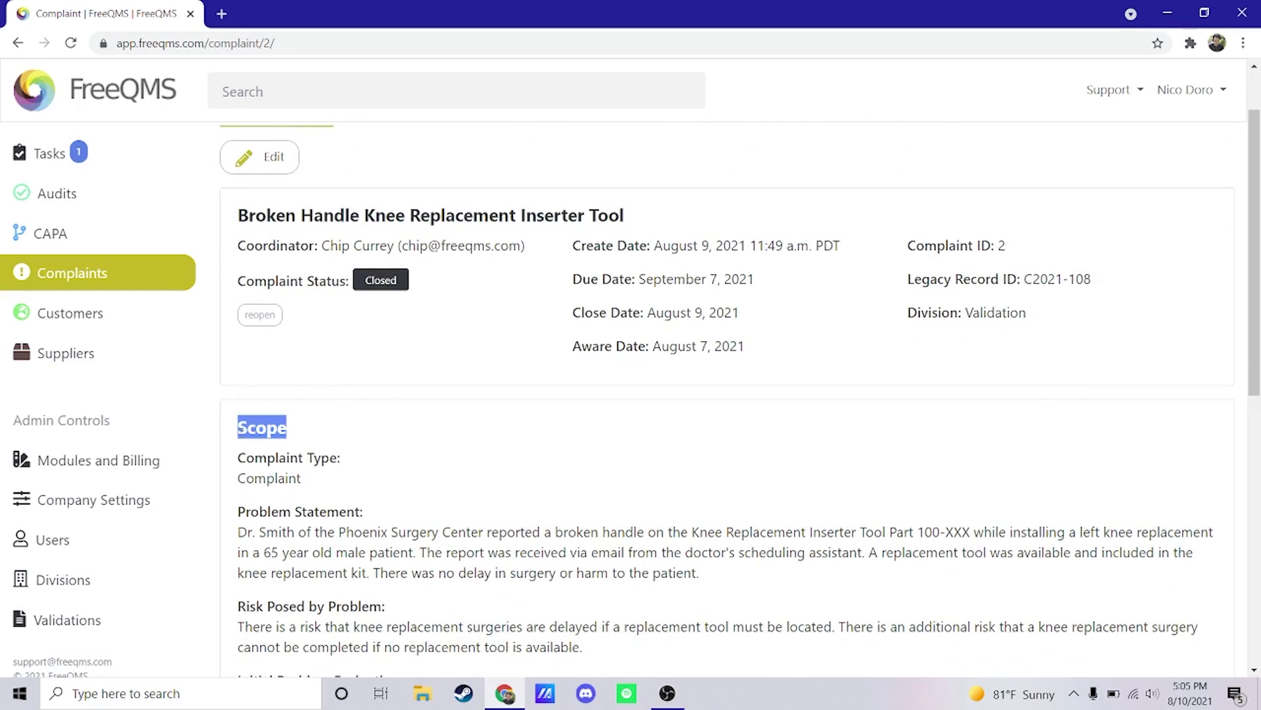
pyautogui.click(232, 435)
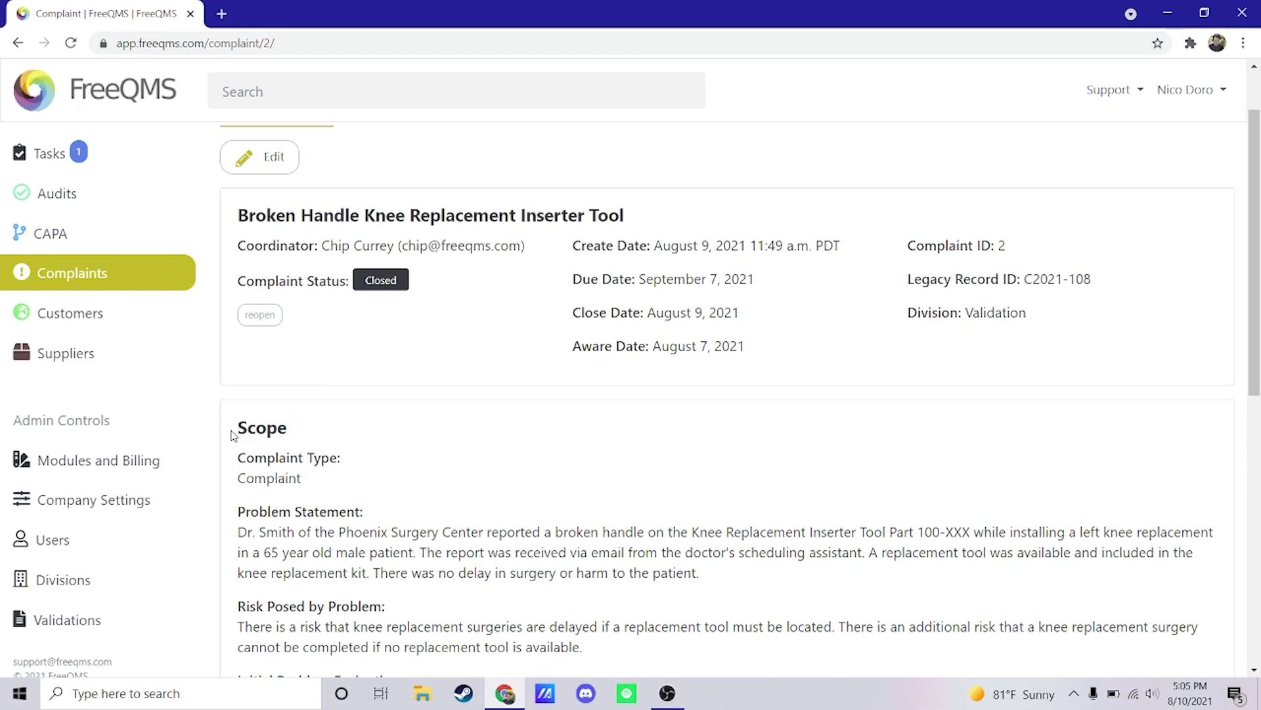
# Highlight the Source and Complaint Items sections, then return to the top of the record
pyautogui.scroll(-6, 232, 435)
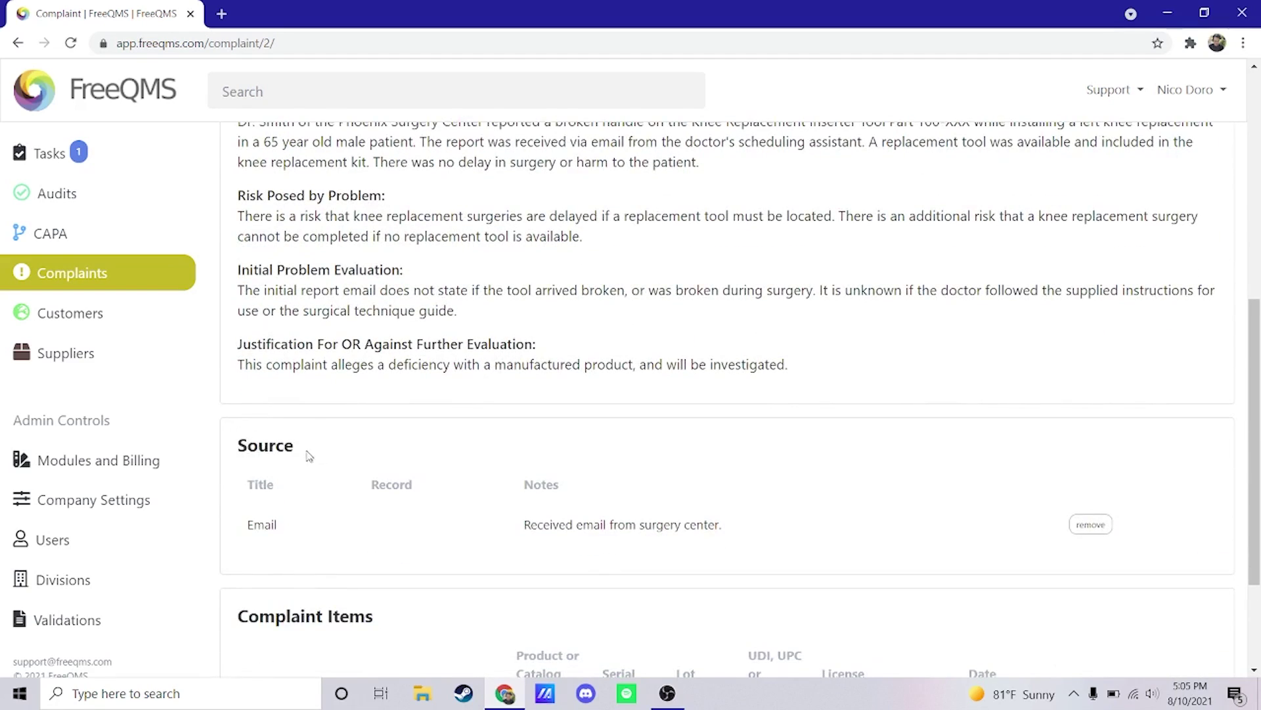
pyautogui.moveTo(308, 456); pyautogui.dragTo(233, 457)
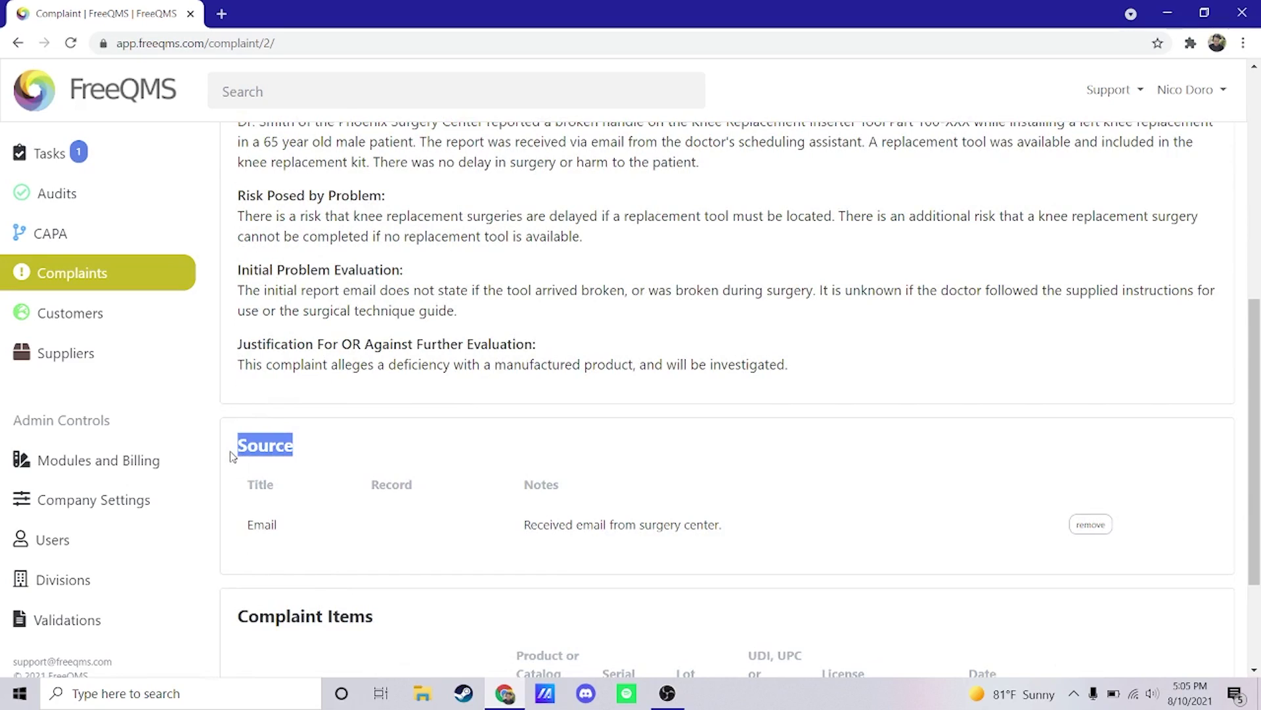
pyautogui.scroll(-1, 233, 457)
pyautogui.click(451, 523)
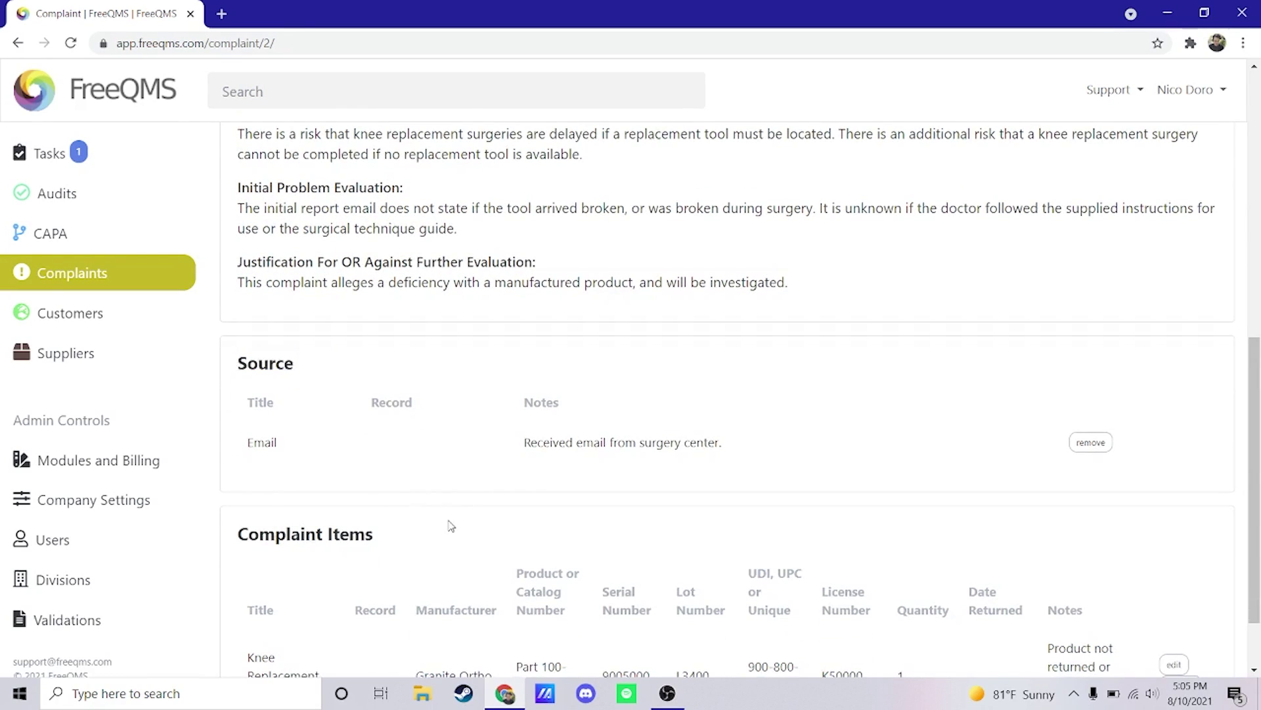
pyautogui.scroll(-1, 447, 519)
pyautogui.moveTo(389, 458); pyautogui.dragTo(237, 455)
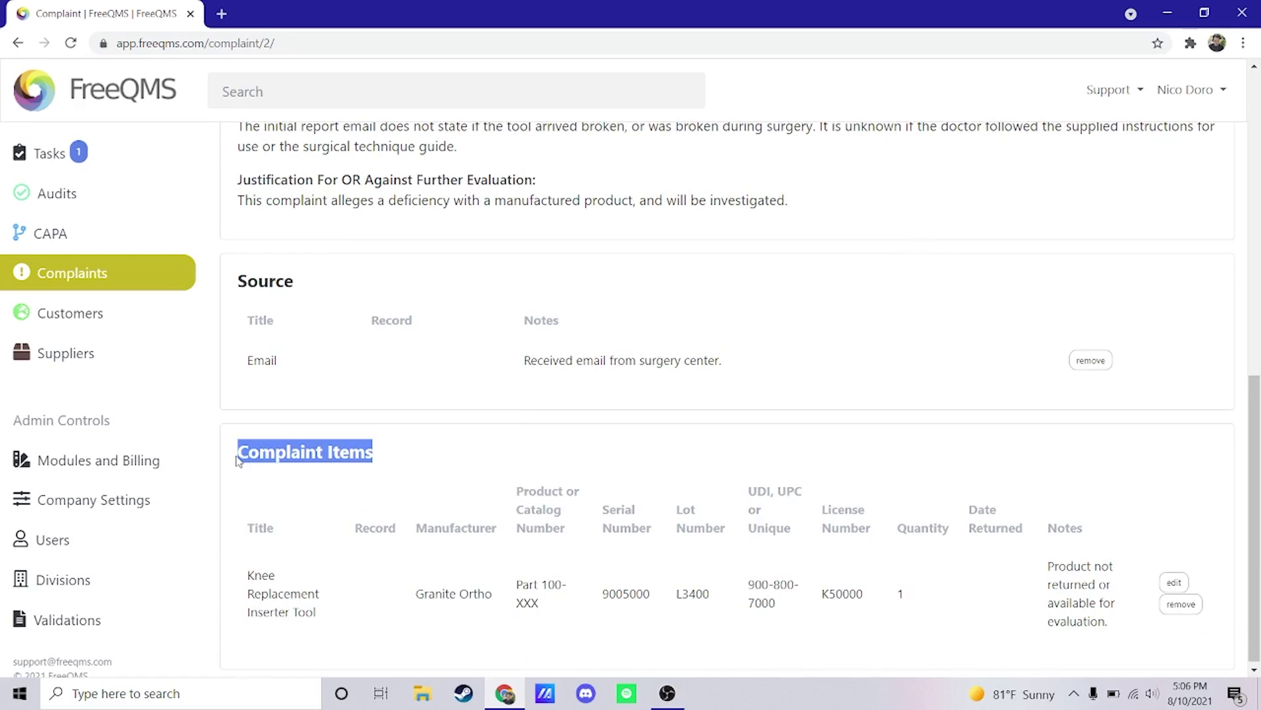
pyautogui.click(419, 445)
pyautogui.scroll(15, 416, 442)
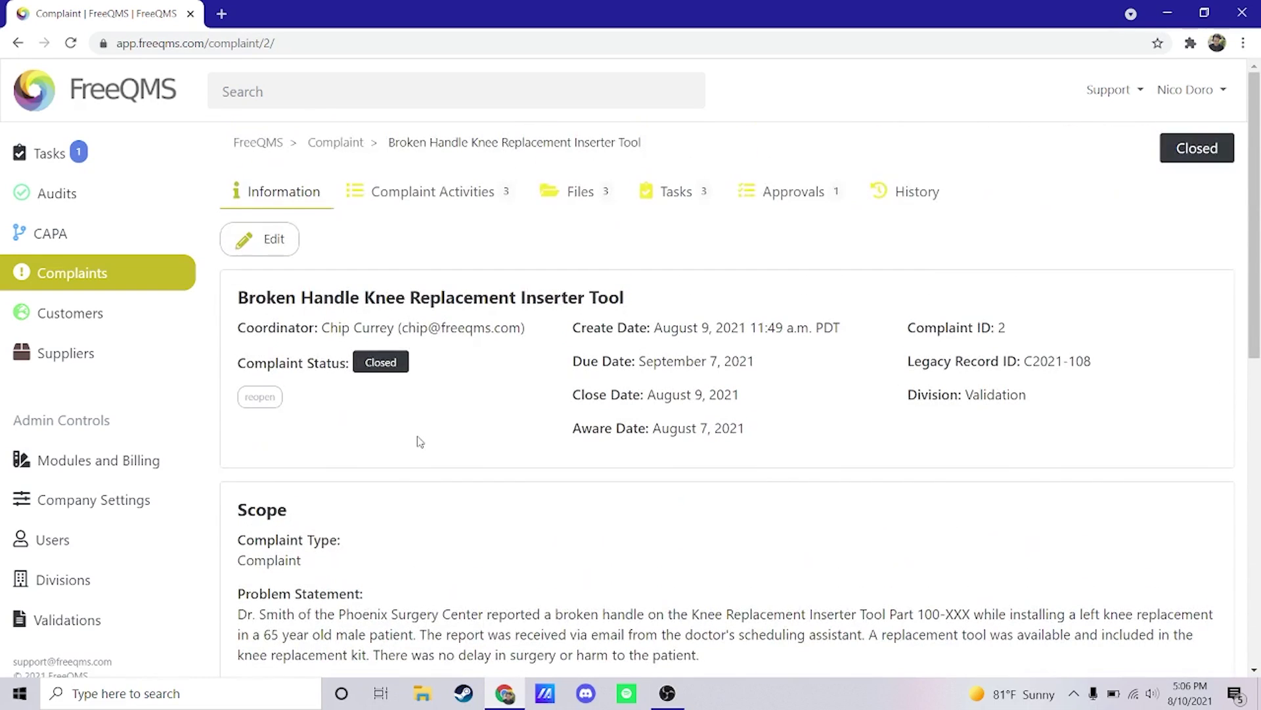
# Show the complaint's three closed activities: root cause investigation, correction and external party notification
pyautogui.click(450, 196)
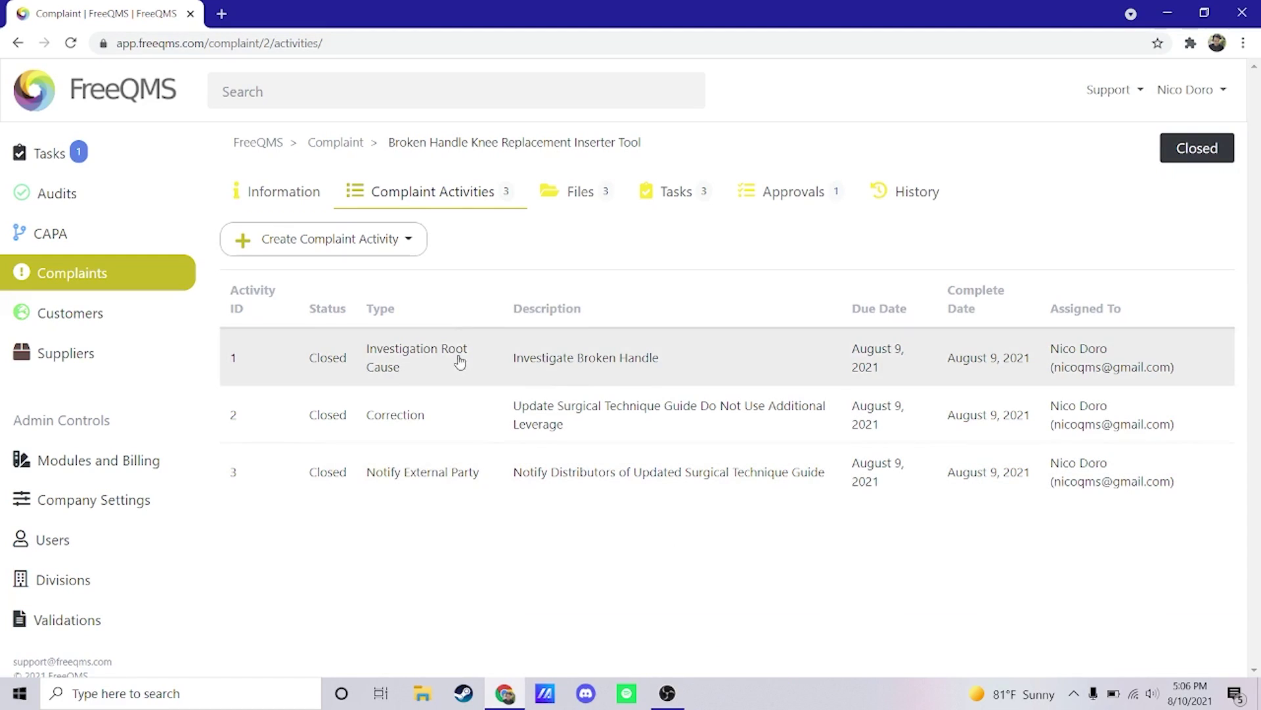
pyautogui.click(403, 239)
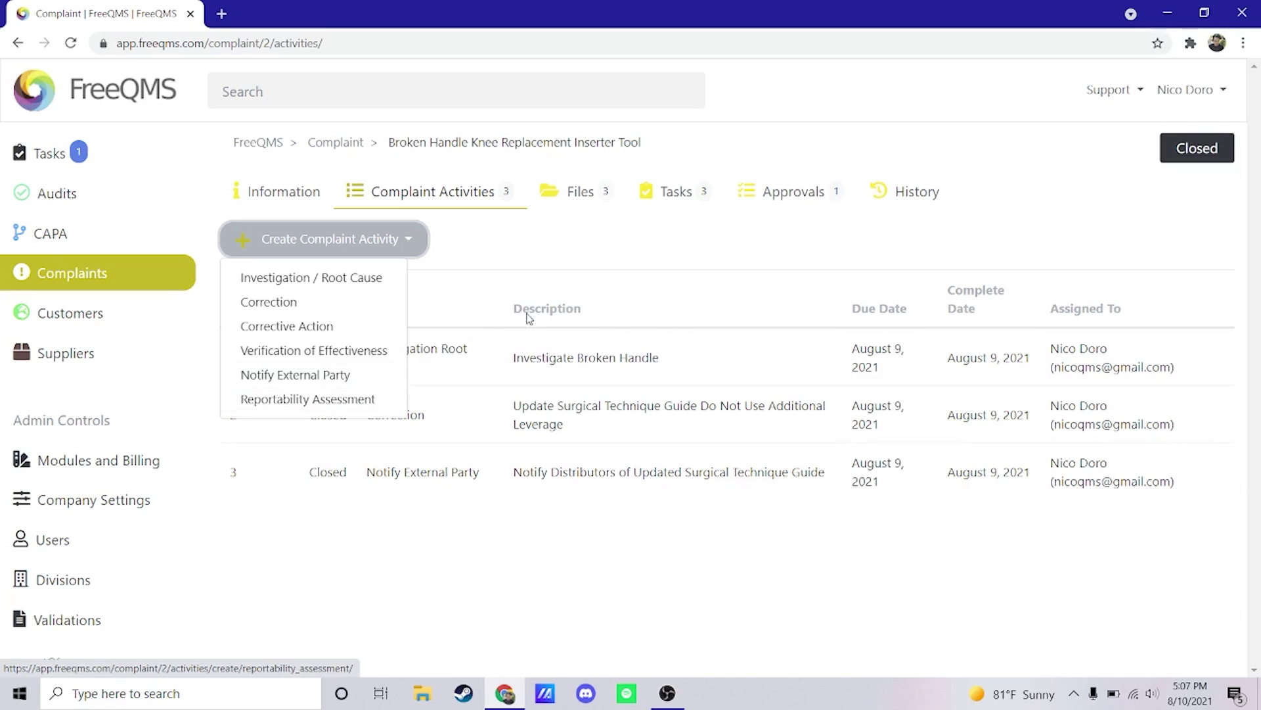
pyautogui.click(564, 250)
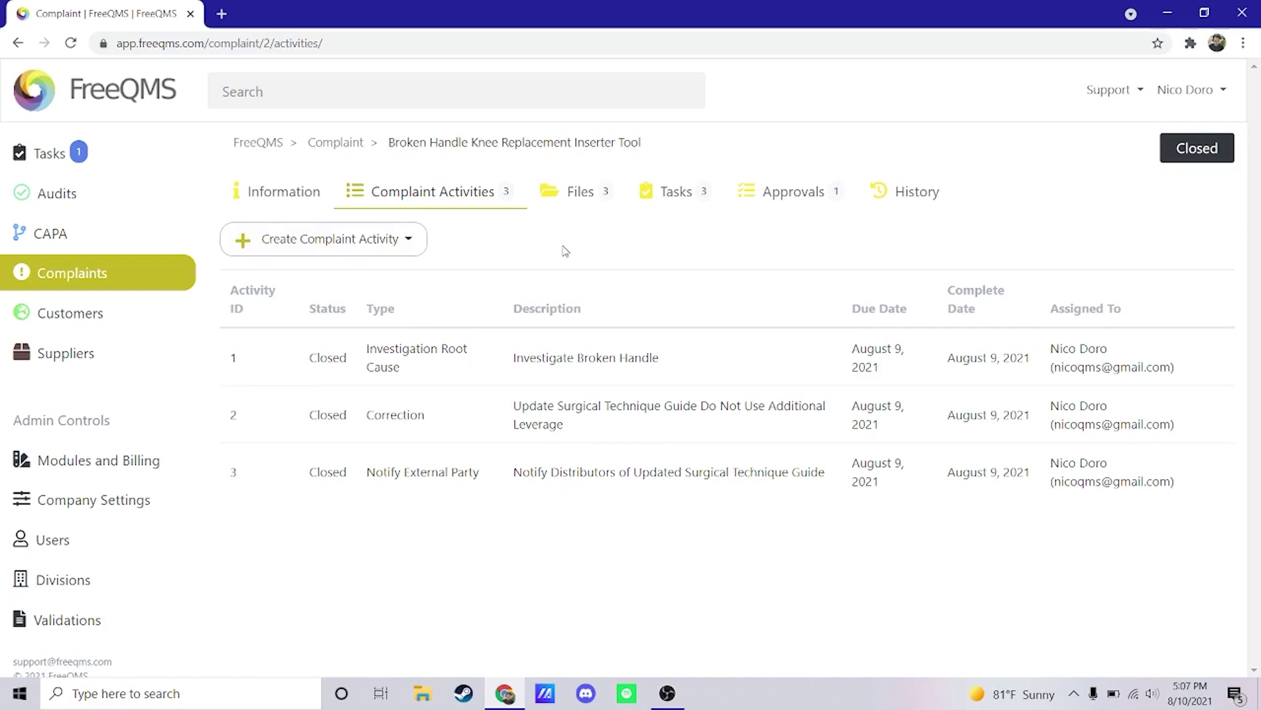